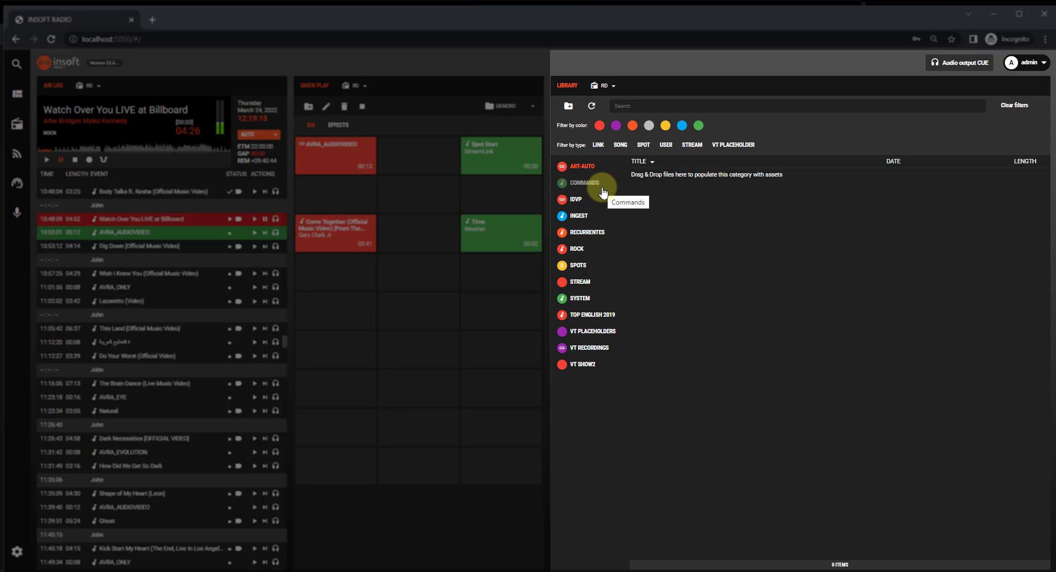
- Start a new library category named Top Hits, with type Song and the orange colour
{"action": "left_click", "coordinate": [570, 108]}
{"action": "type", "text": "Top Hits"}
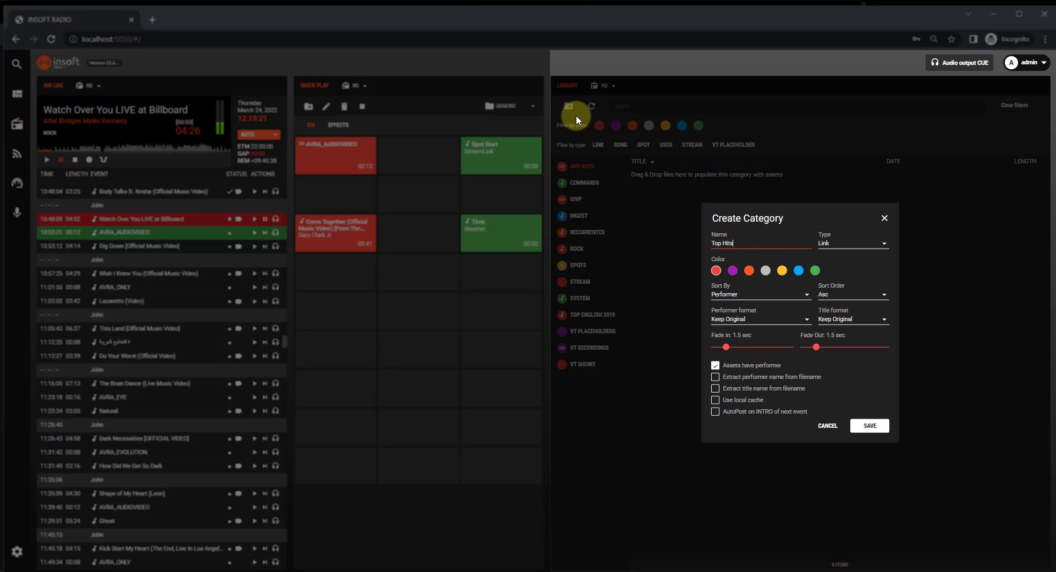
{"action": "left_click", "coordinate": [841, 245]}
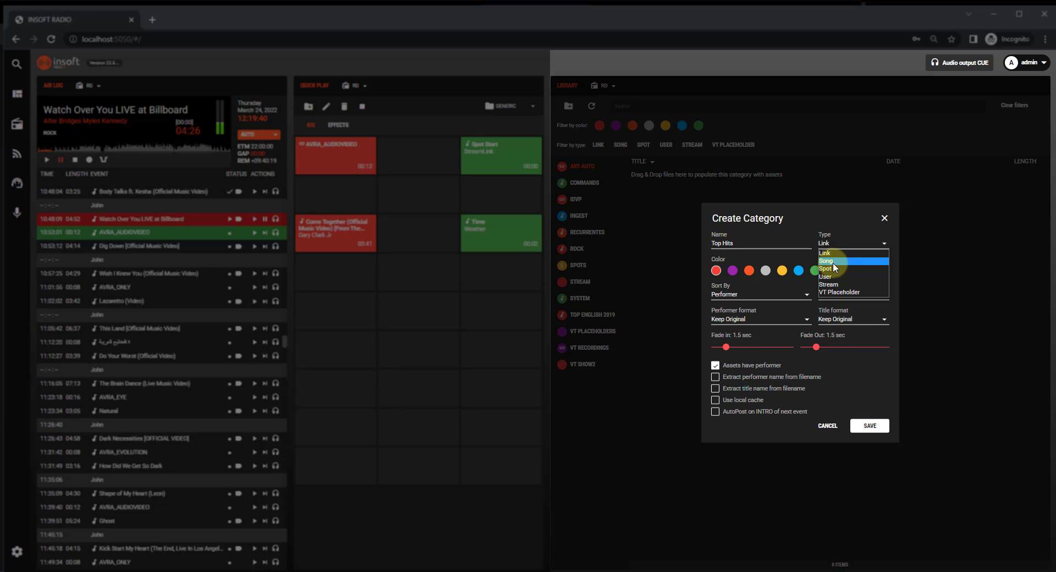
{"action": "left_click", "coordinate": [833, 262]}
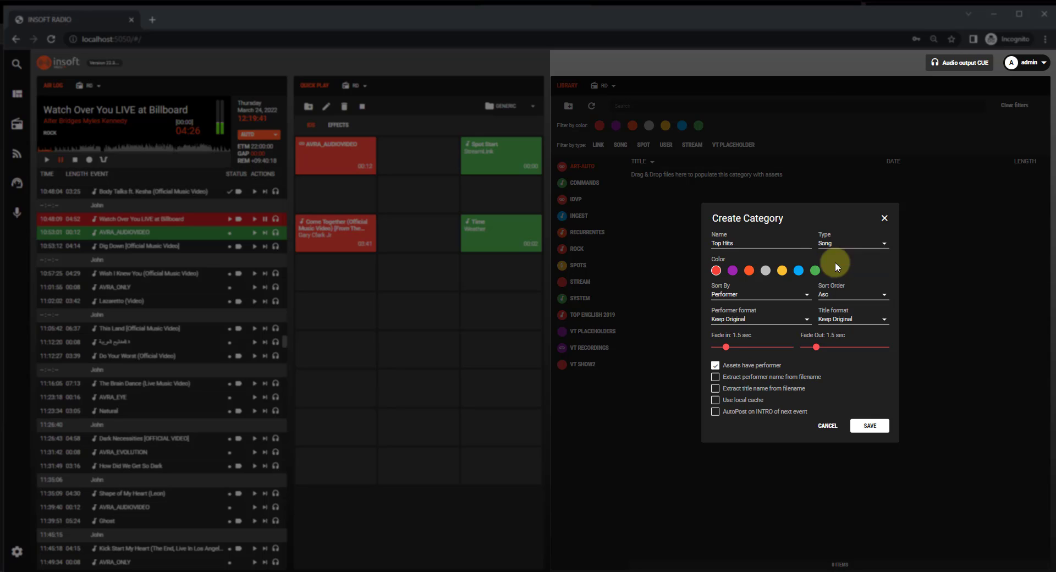
{"action": "left_click", "coordinate": [749, 271]}
- Try the Link and Spot types to compare their default settings, and return the category type to Song
{"action": "left_click", "coordinate": [843, 242]}
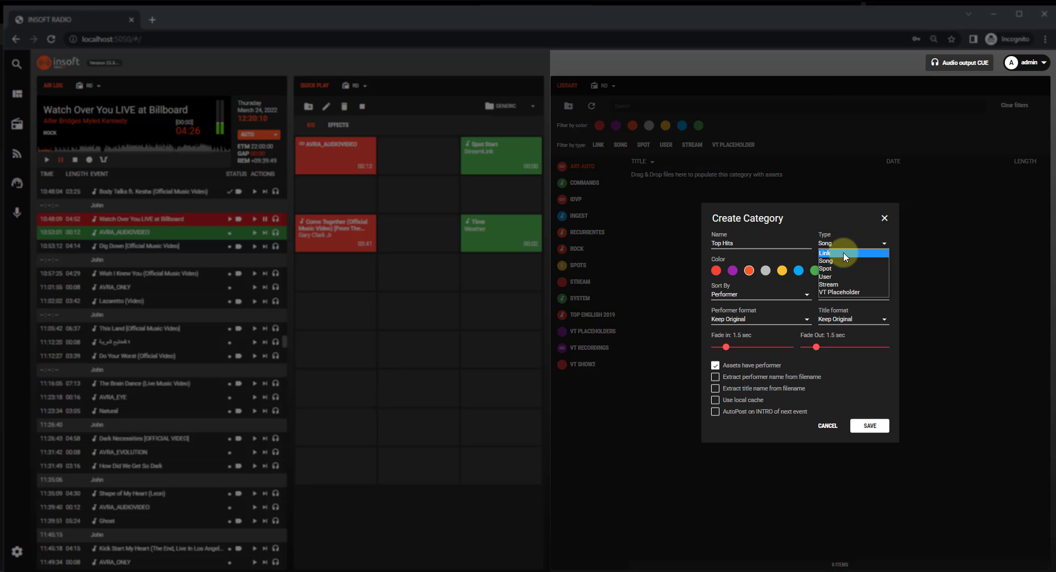
{"action": "left_click", "coordinate": [843, 251]}
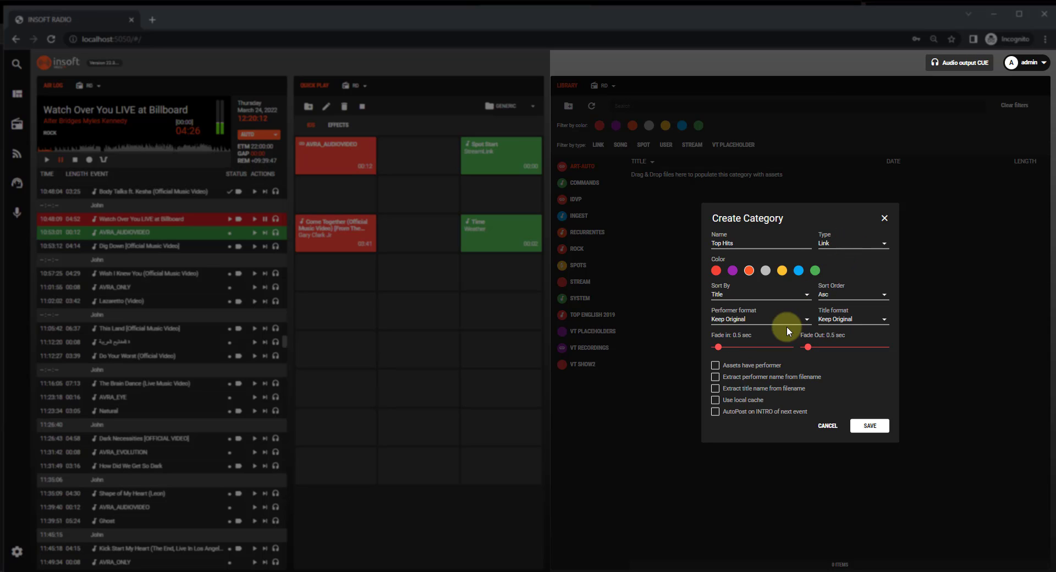
{"action": "left_click", "coordinate": [850, 250]}
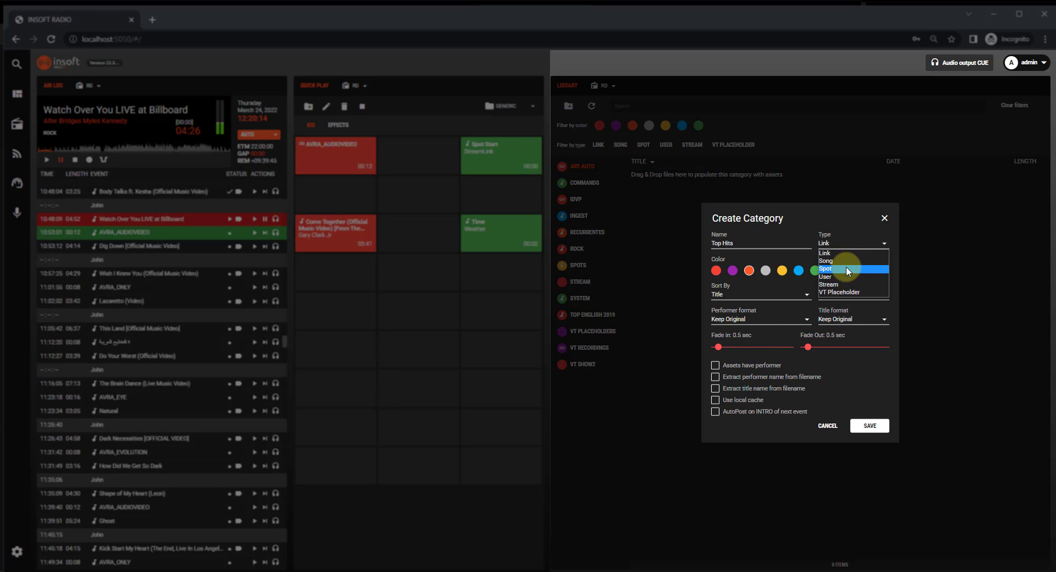
{"action": "left_click", "coordinate": [846, 266]}
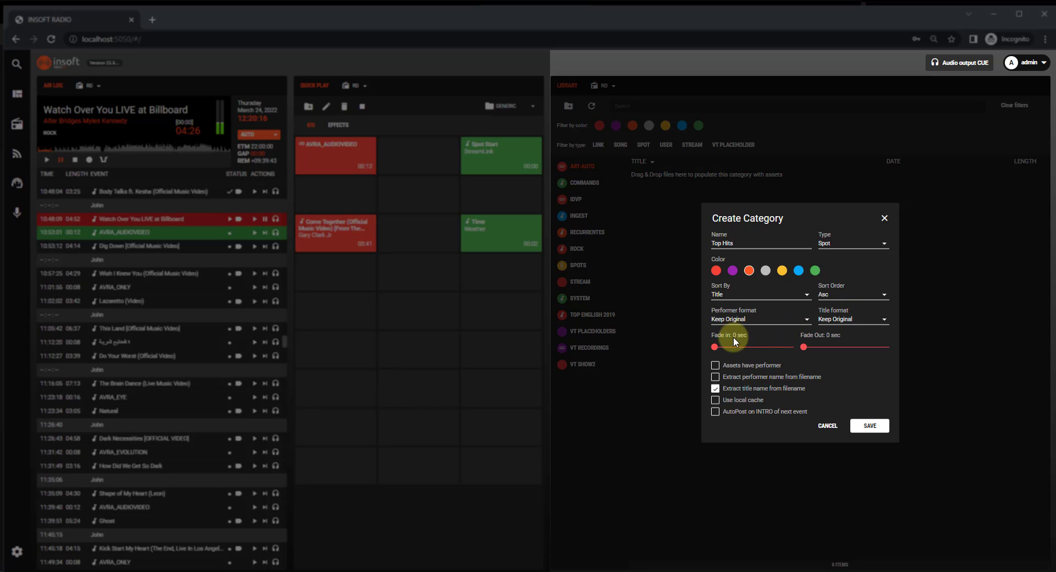
{"action": "left_click", "coordinate": [842, 259]}
{"action": "left_click", "coordinate": [840, 259]}
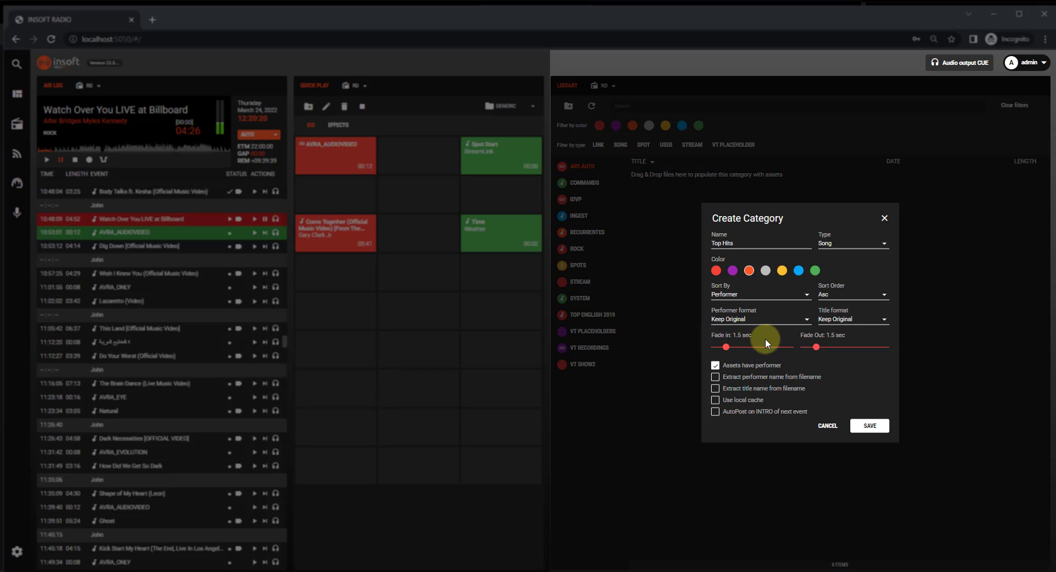
- Save the Top Hits category and upload the five Rock Songs videos from Young The Giant Silvertongue through Rival Sons - Electric Man into it
{"action": "left_click", "coordinate": [868, 426]}
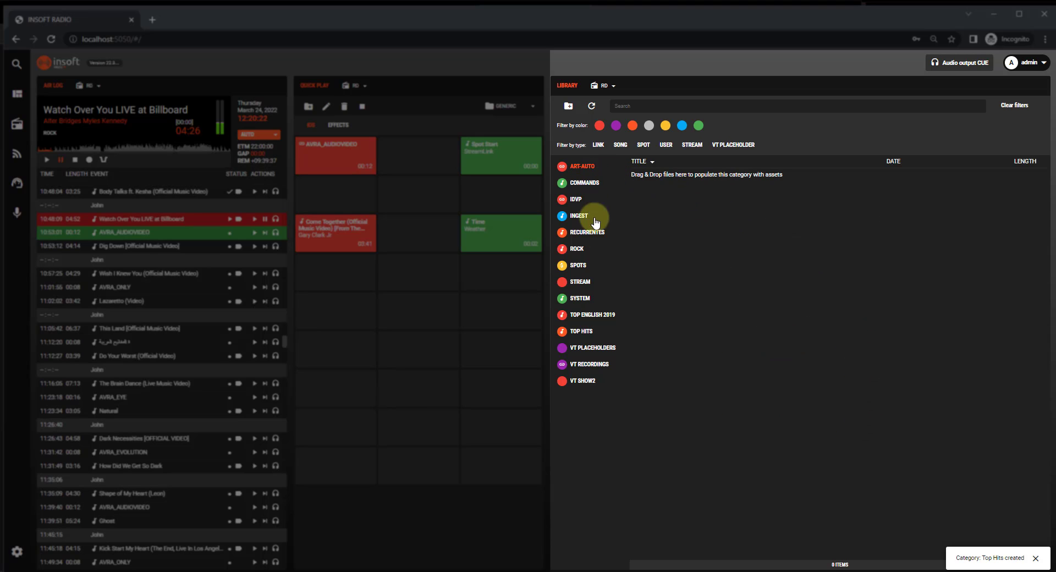
{"action": "left_click", "coordinate": [574, 332]}
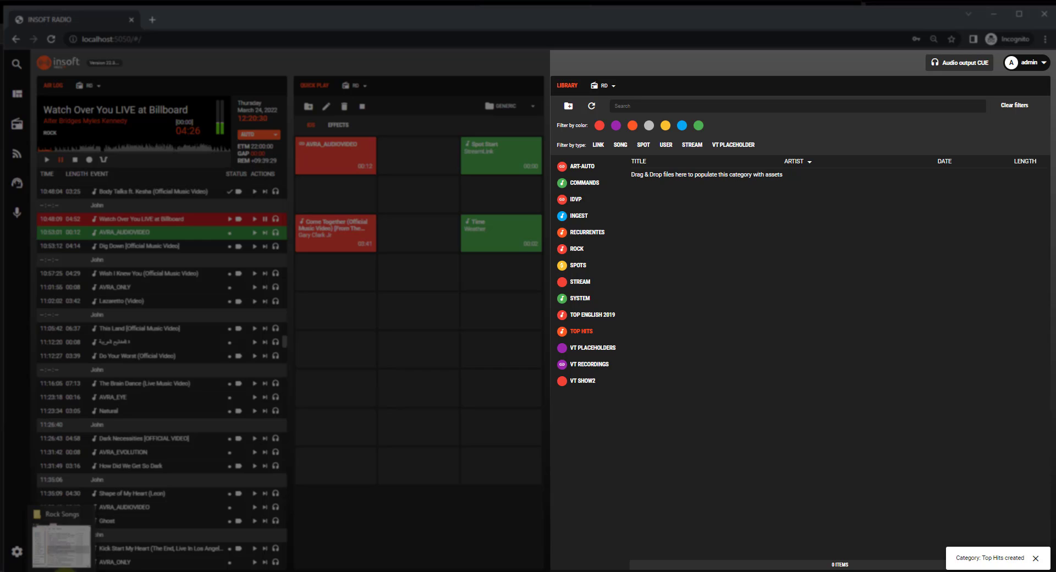
{"action": "left_click", "coordinate": [96, 556]}
{"action": "left_click_drag", "start_coordinate": [318, 144], "coordinate": [376, 130]}
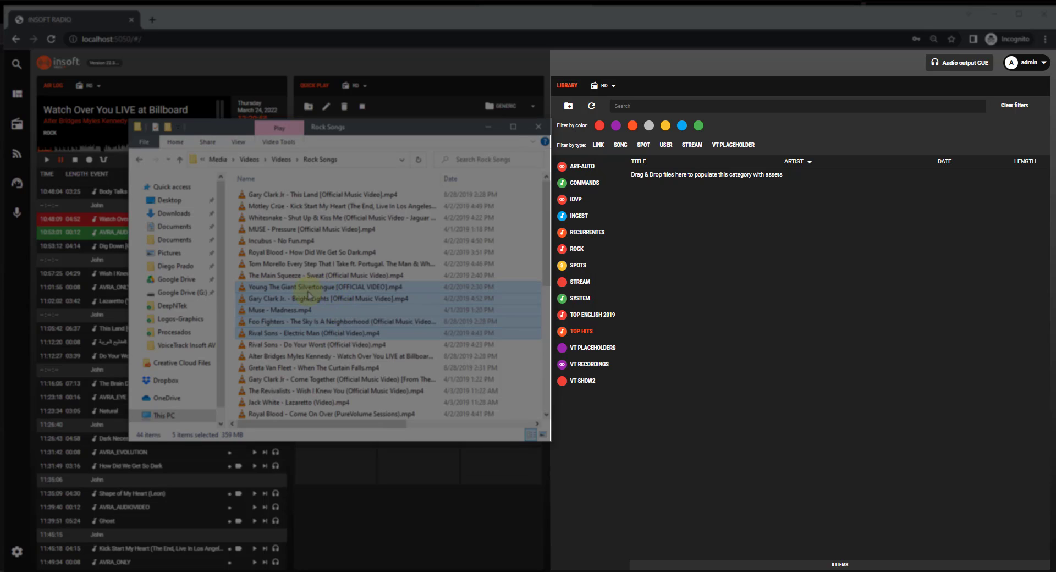
{"action": "left_click_drag", "start_coordinate": [301, 332], "coordinate": [747, 224]}
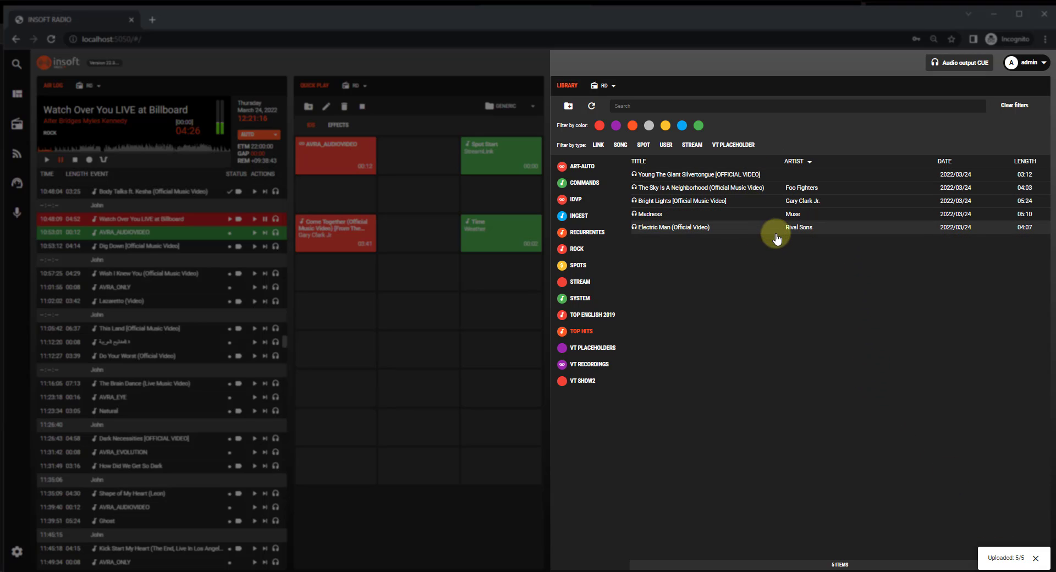
- Compare the Muse - Madness file name in the Rock Songs folder with its title and artist in Top Hits
{"action": "left_click", "coordinate": [101, 571]}
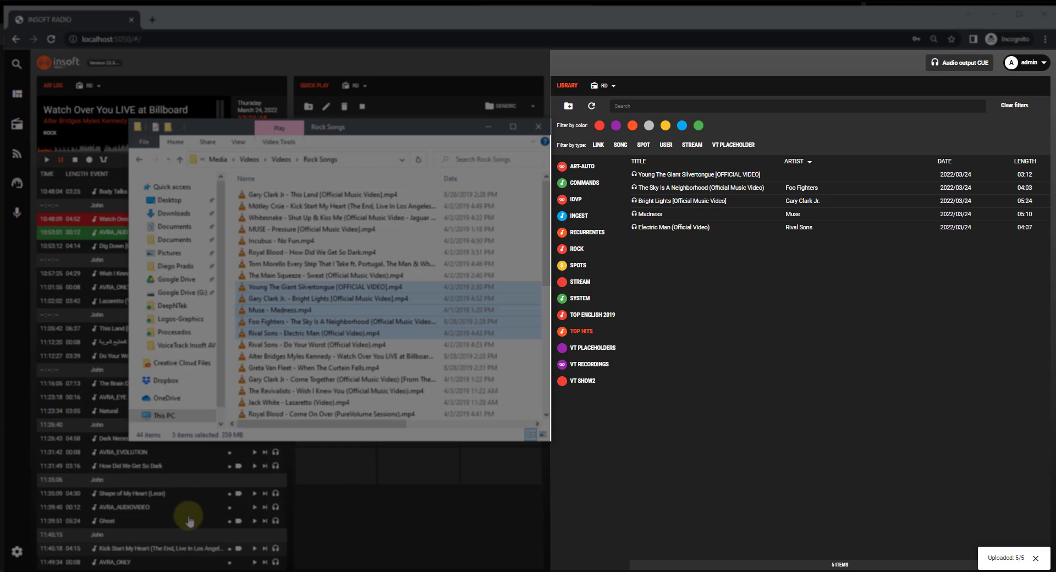
{"action": "left_click", "coordinate": [268, 311]}
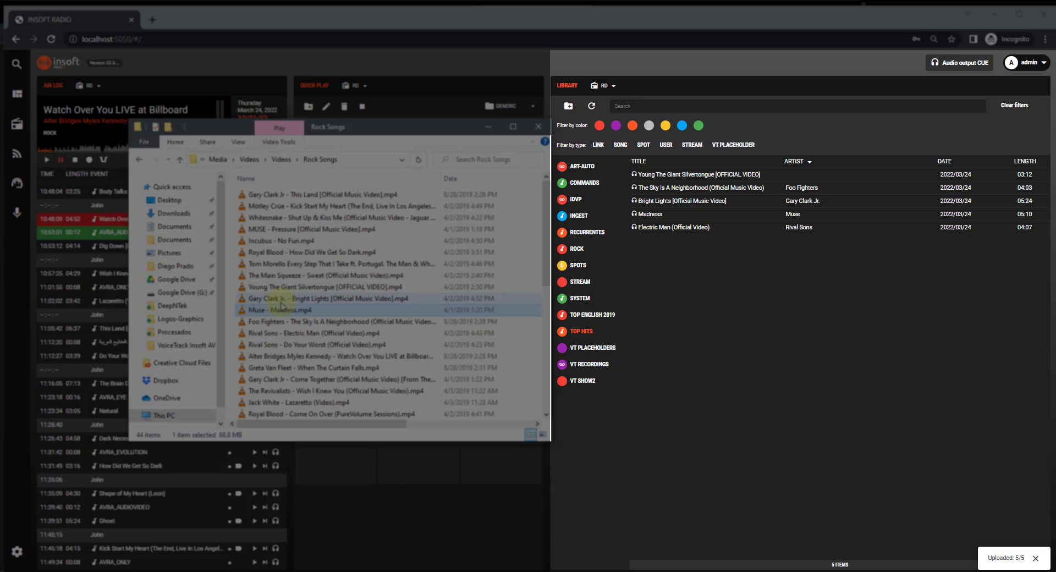
{"action": "left_click", "coordinate": [747, 297]}
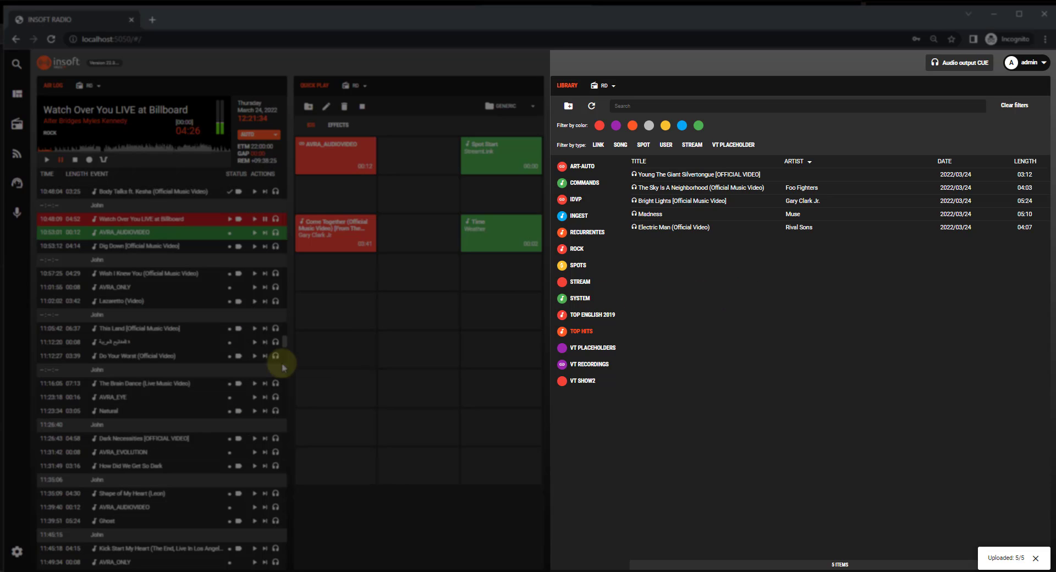
{"action": "left_click", "coordinate": [786, 217]}
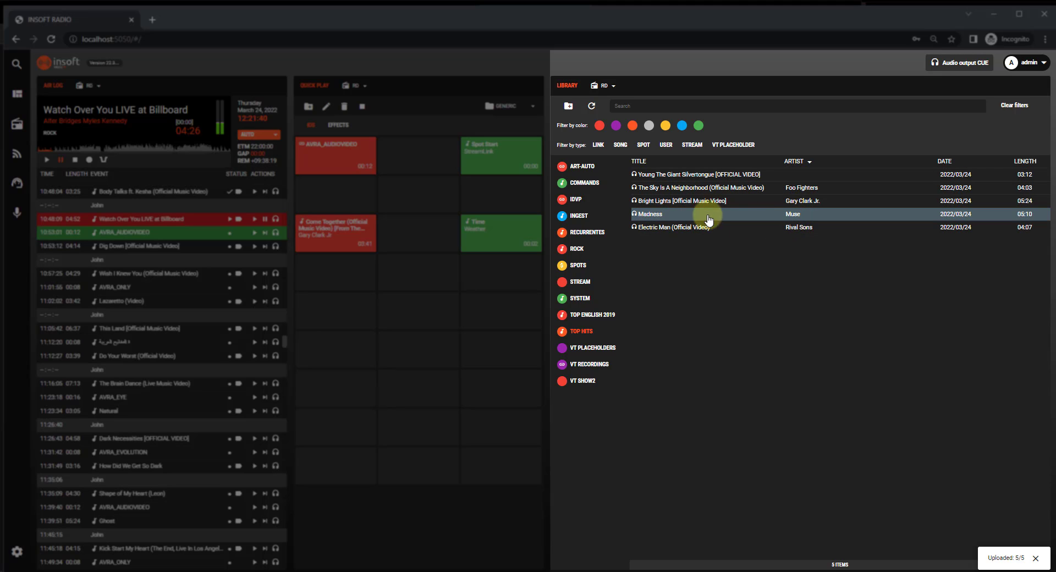
- Rename the Young The Giant Silvertongue asset, moving Young The Giant to the performer and leaving Silvertongue [OFFICIAL VIDEO] as title
{"action": "left_click", "coordinate": [723, 175]}
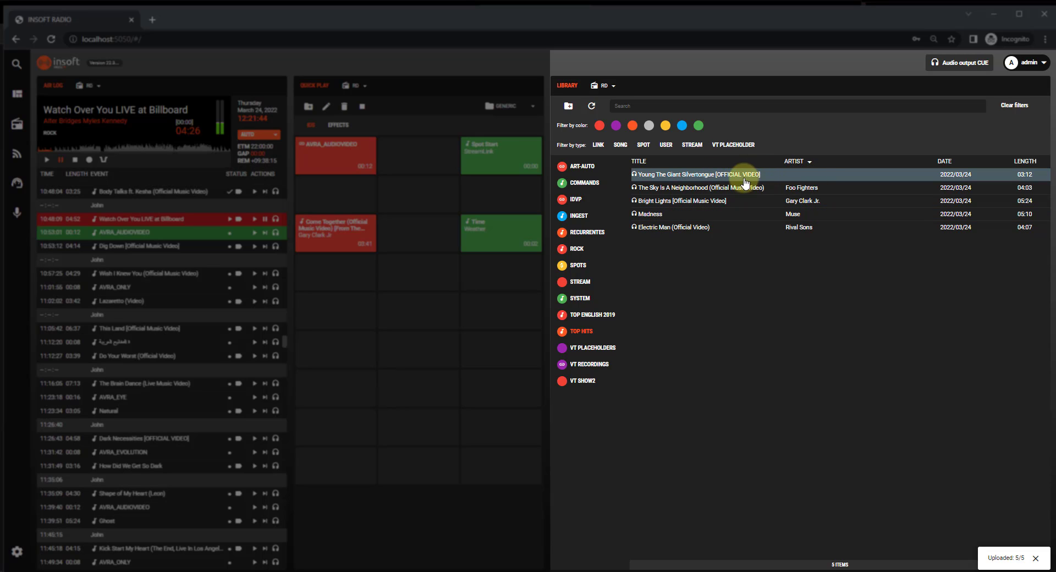
{"action": "right_click", "coordinate": [729, 177]}
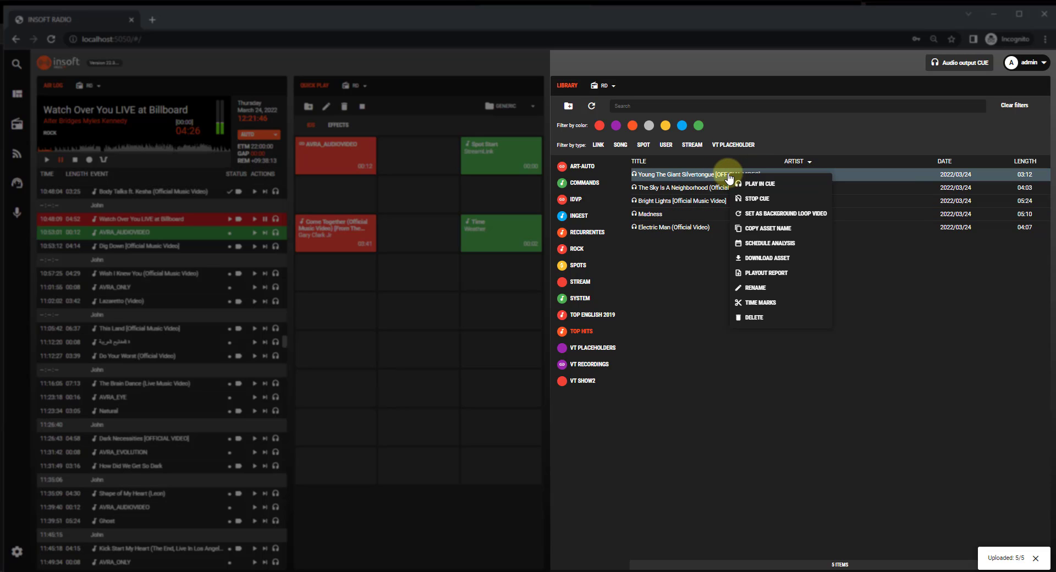
{"action": "left_click", "coordinate": [756, 287]}
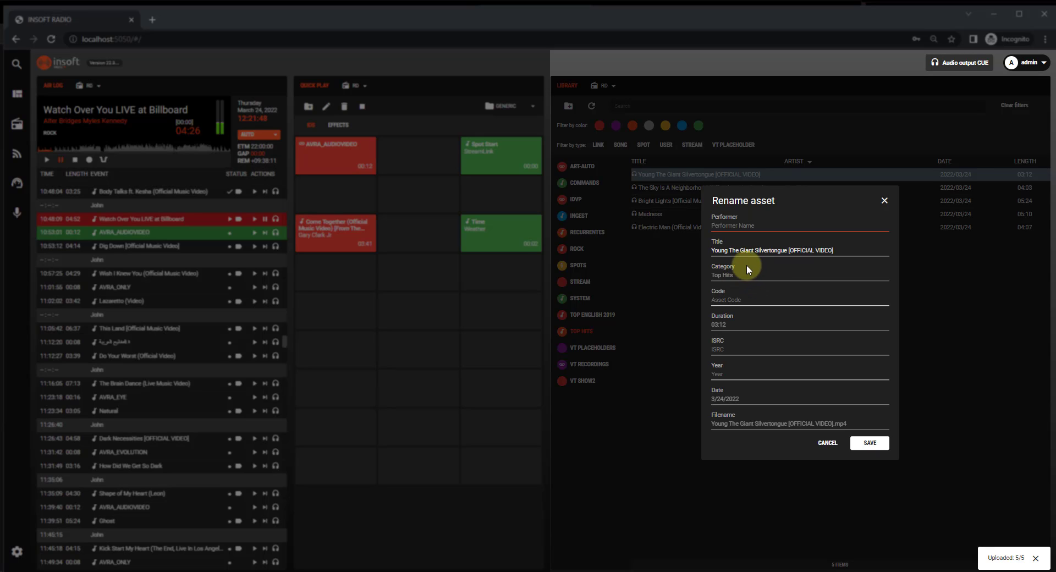
{"action": "left_click_drag", "start_coordinate": [753, 250], "coordinate": [692, 258]}
{"action": "key", "text": "ctrl+c"}
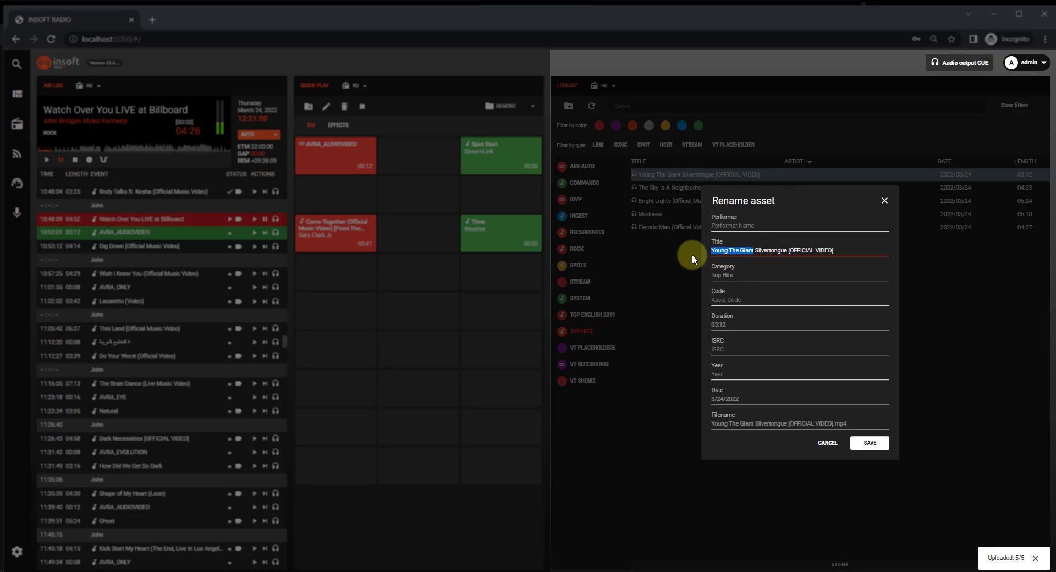
{"action": "key", "text": "BackSpace"}
{"action": "key", "text": "Delete"}
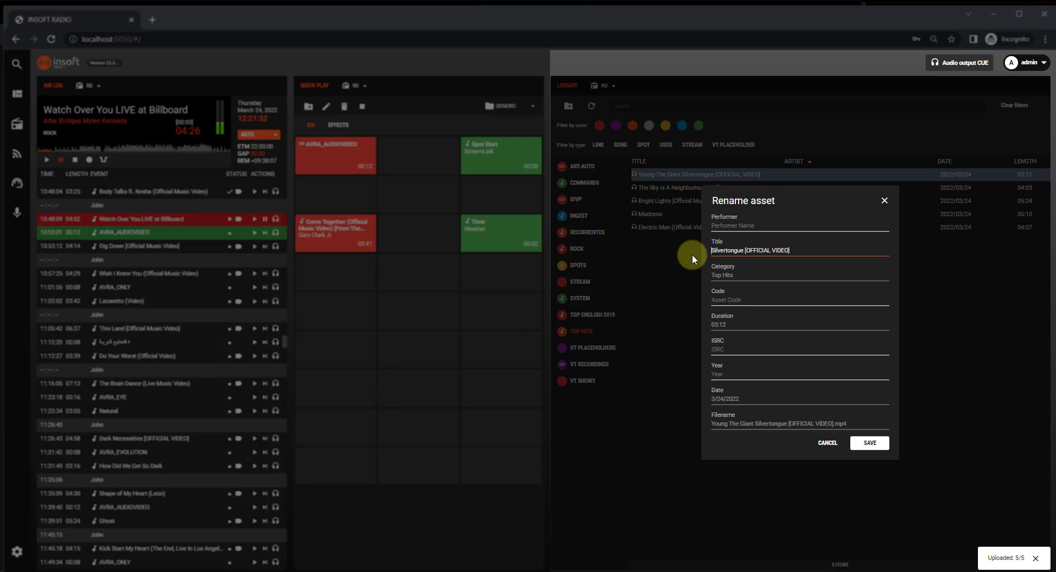
{"action": "left_click", "coordinate": [727, 227]}
{"action": "key", "text": "ctrl+v"}
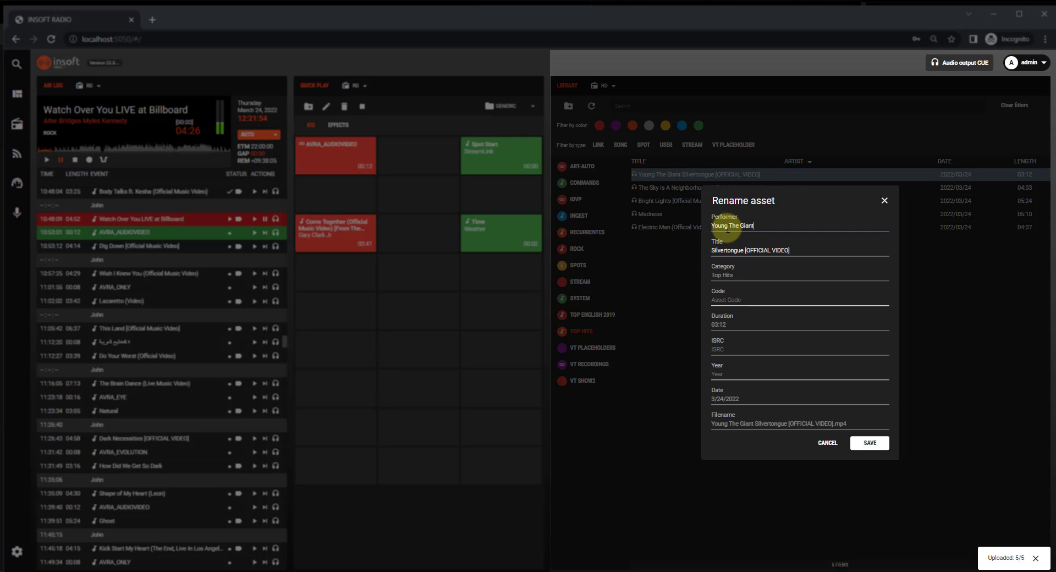
{"action": "left_click", "coordinate": [870, 442]}
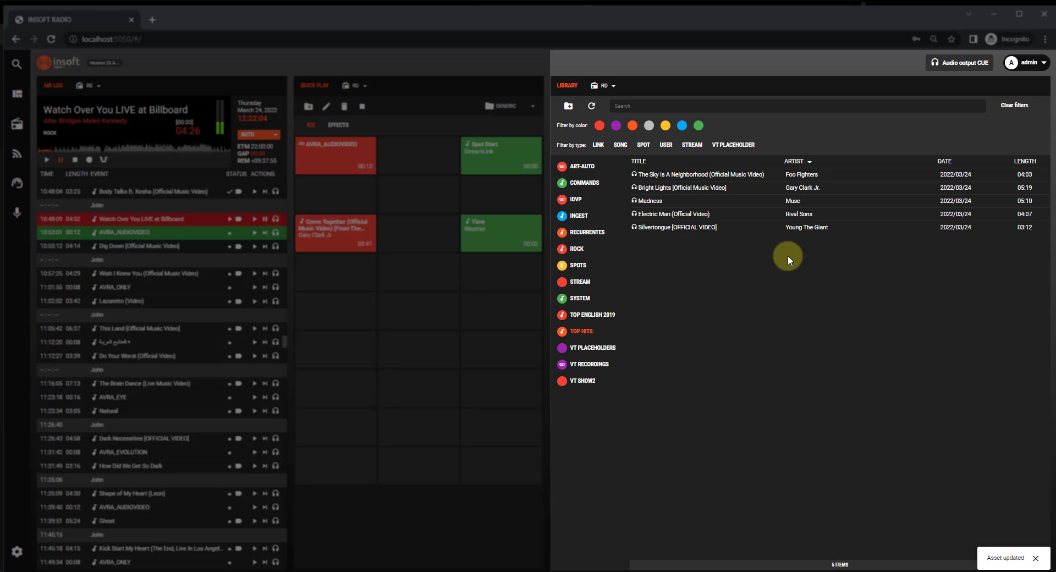
- Preview The Sky Is A Neighborhood in CUE, stop the playback and look over the asset's available actions
{"action": "left_click", "coordinate": [635, 174]}
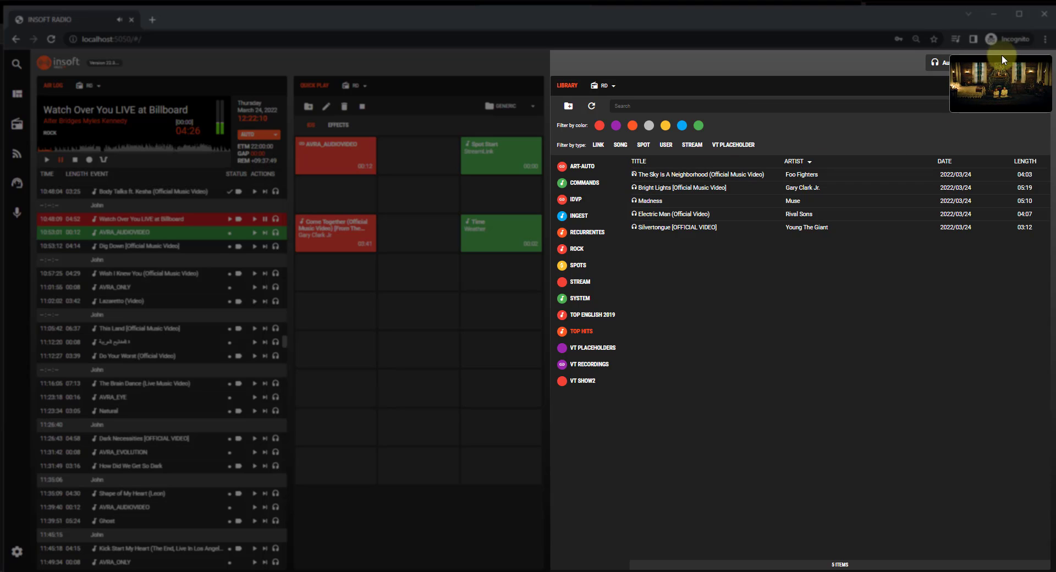
{"action": "left_click", "coordinate": [635, 176]}
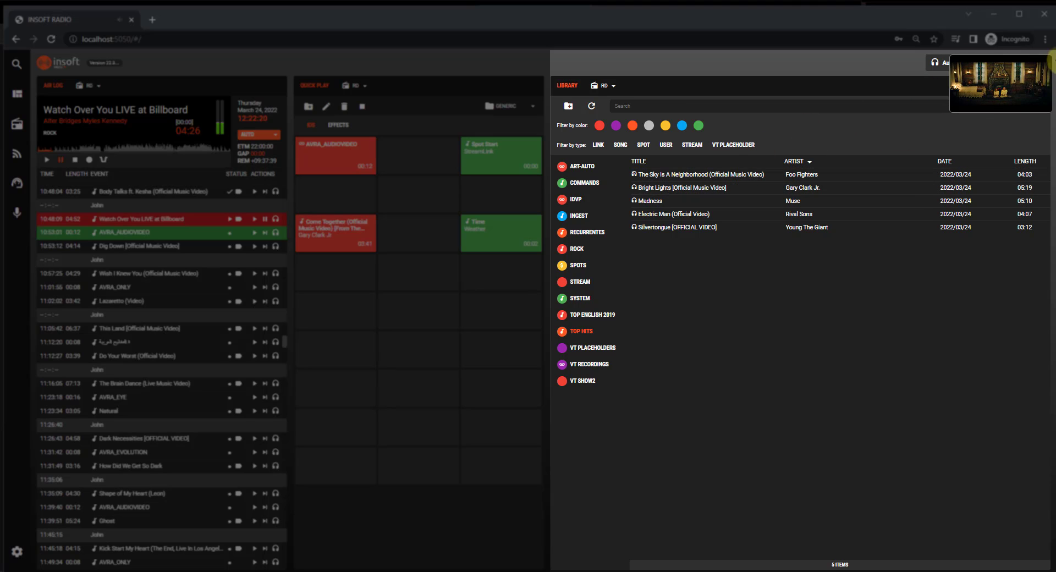
{"action": "left_click", "coordinate": [634, 174]}
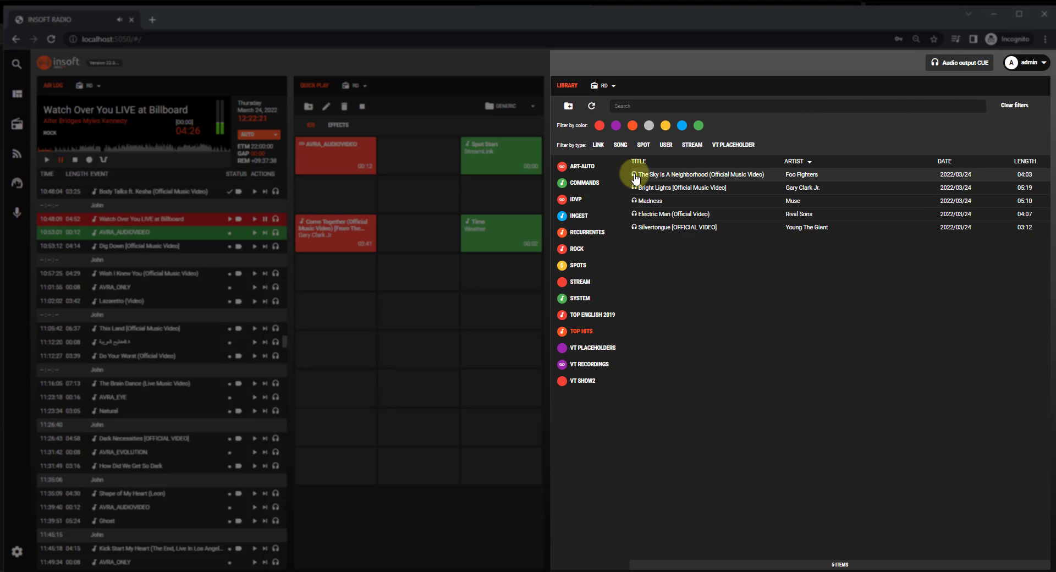
{"action": "right_click", "coordinate": [690, 175]}
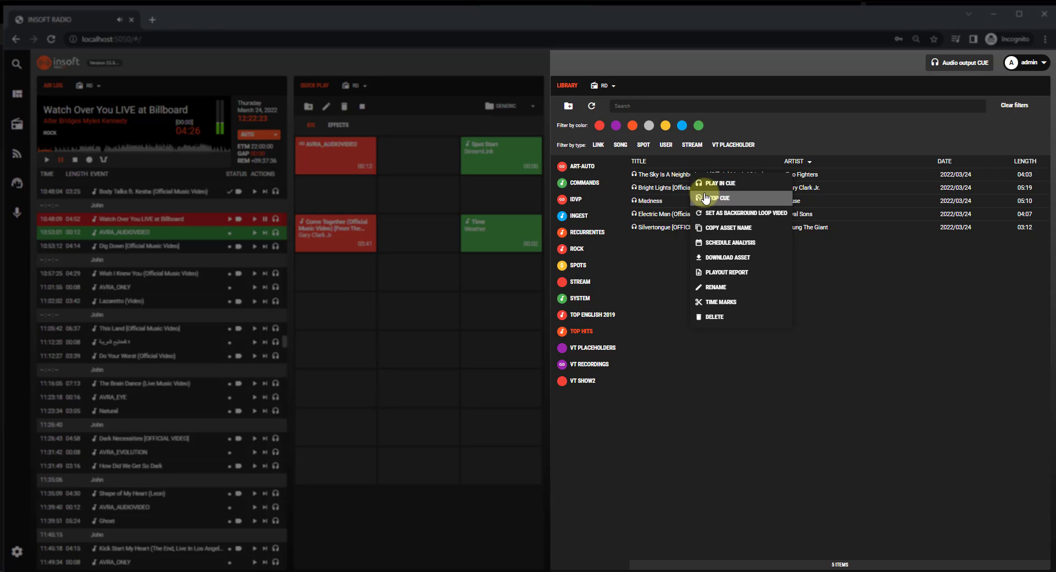
{"action": "left_click", "coordinate": [874, 308]}
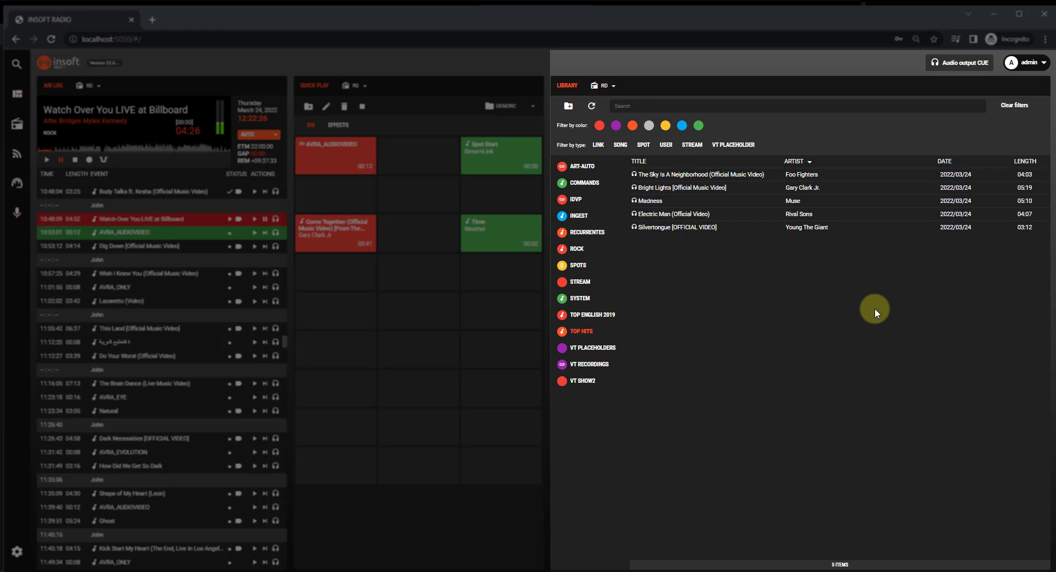
- Examine the time marks of The Sky Is A Neighborhood and close them without saving
{"action": "right_click", "coordinate": [702, 181]}
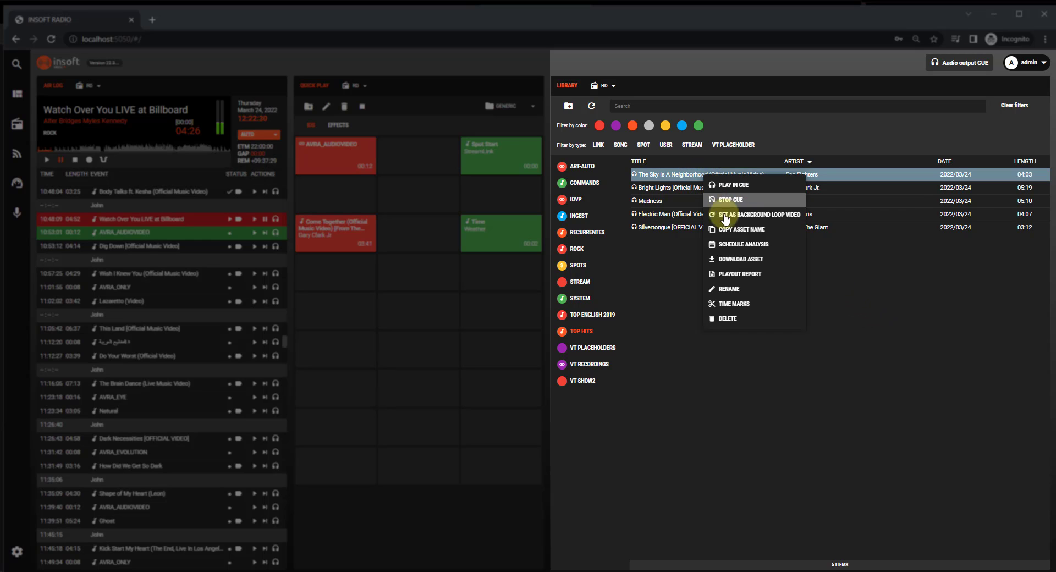
{"action": "left_click", "coordinate": [736, 308]}
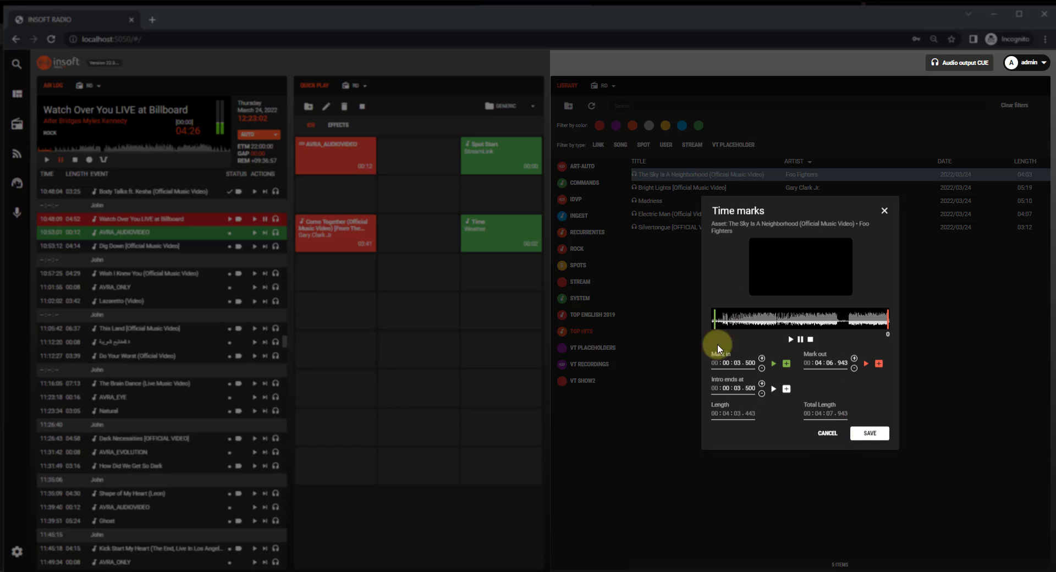
{"action": "left_click", "coordinate": [883, 212]}
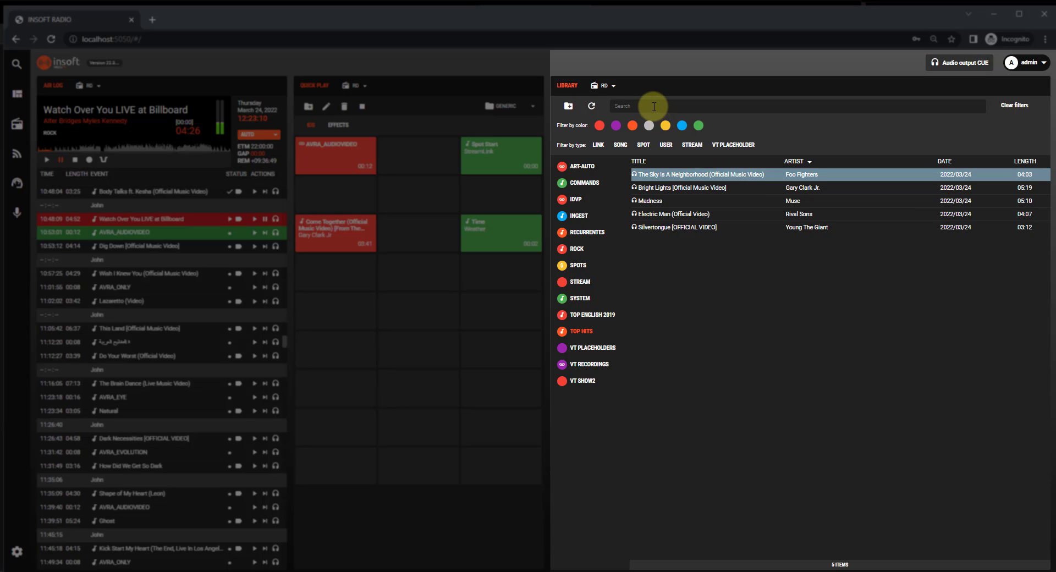
- Search the library for "madness", review the matching assets and clear the filters
{"action": "type", "text": "madness"}
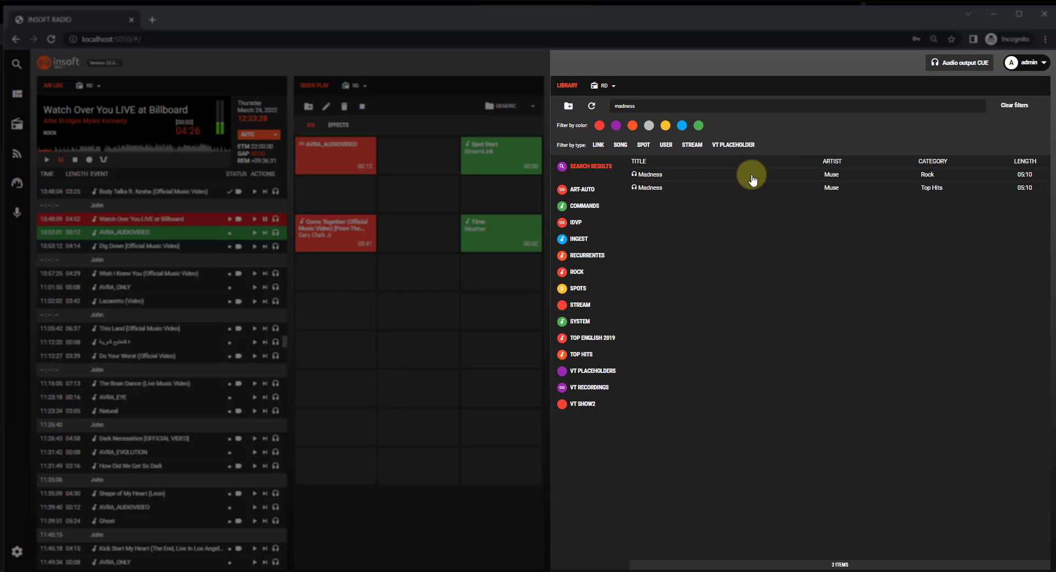
{"action": "left_click", "coordinate": [1015, 114]}
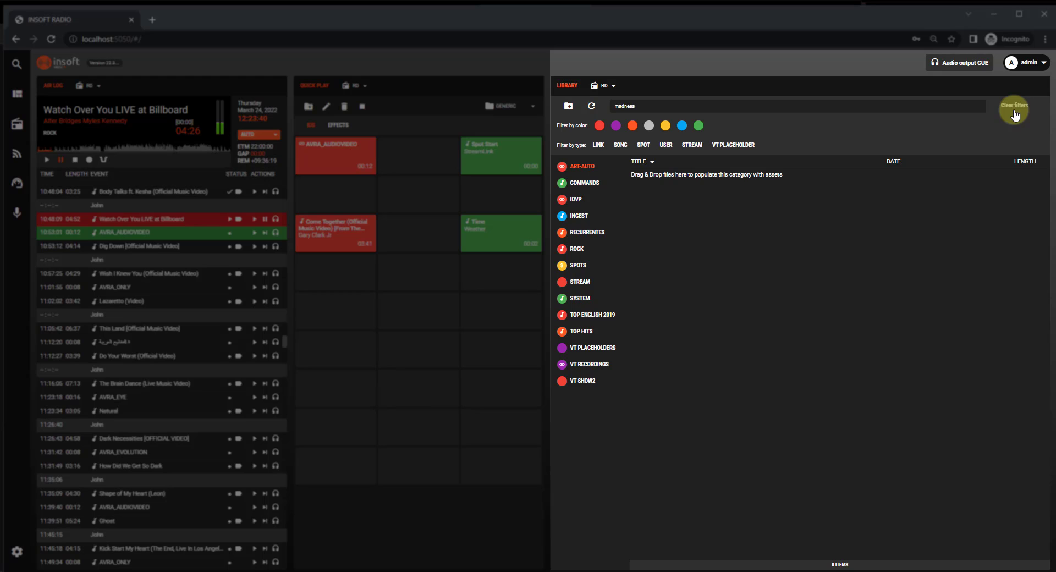